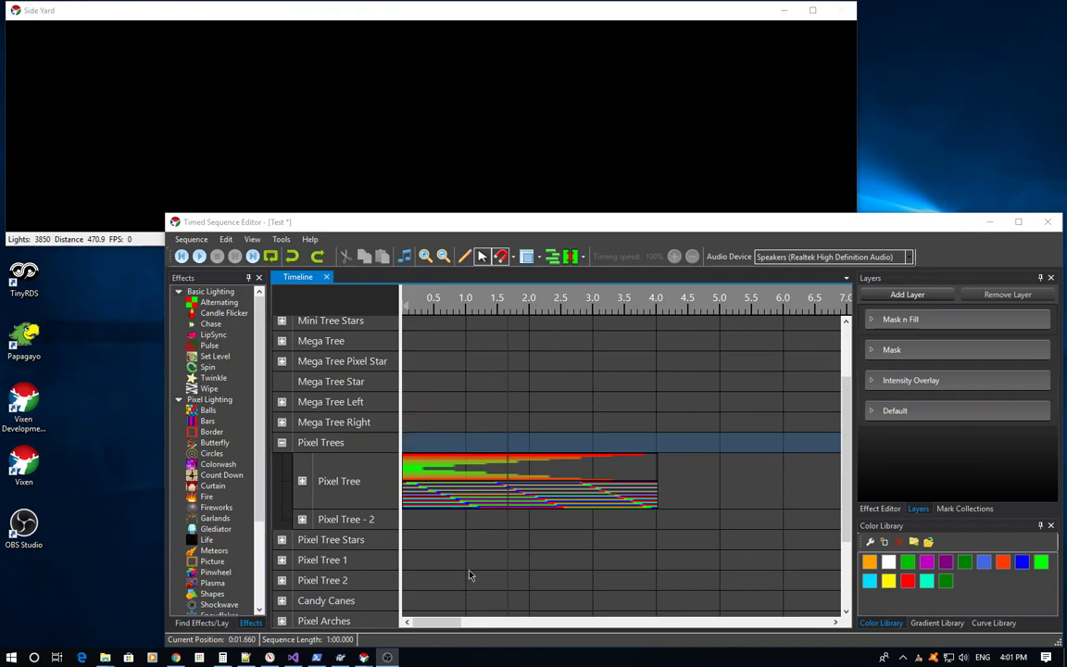
- Select the Pixel Tree row and play the sequence to preview the Bars effect in Side Yard
left_click(420, 444)
left_click(468, 500)
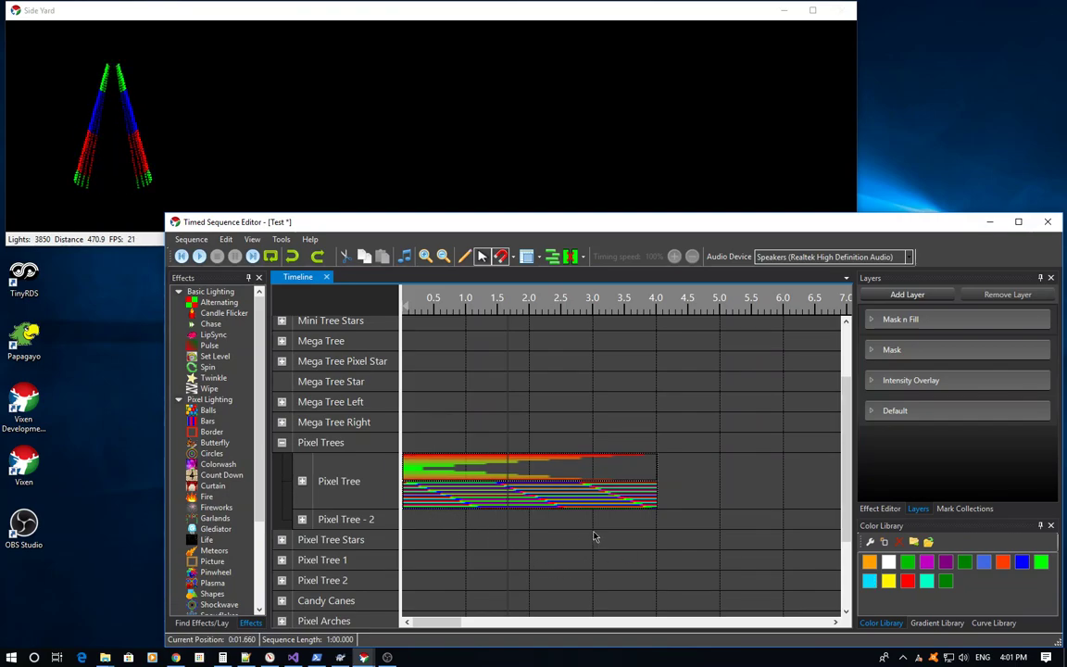
- Stop playback and add a Pulse effect to Pixel Tree spanning 0 to 4 s
left_click(524, 539)
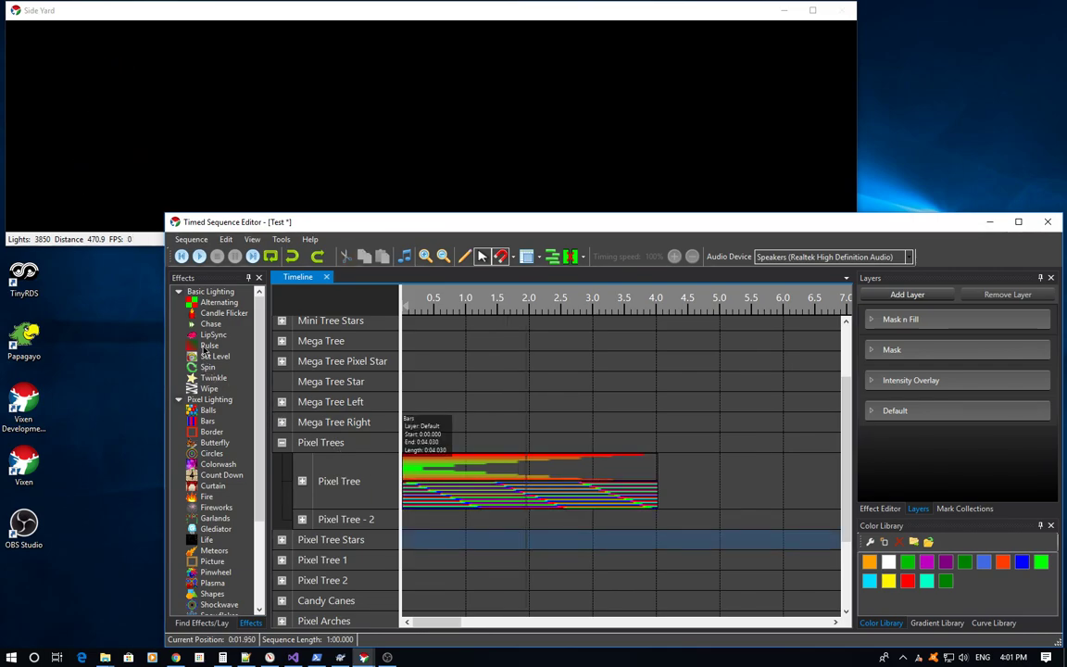
left_click_drag(188, 318, 404, 460)
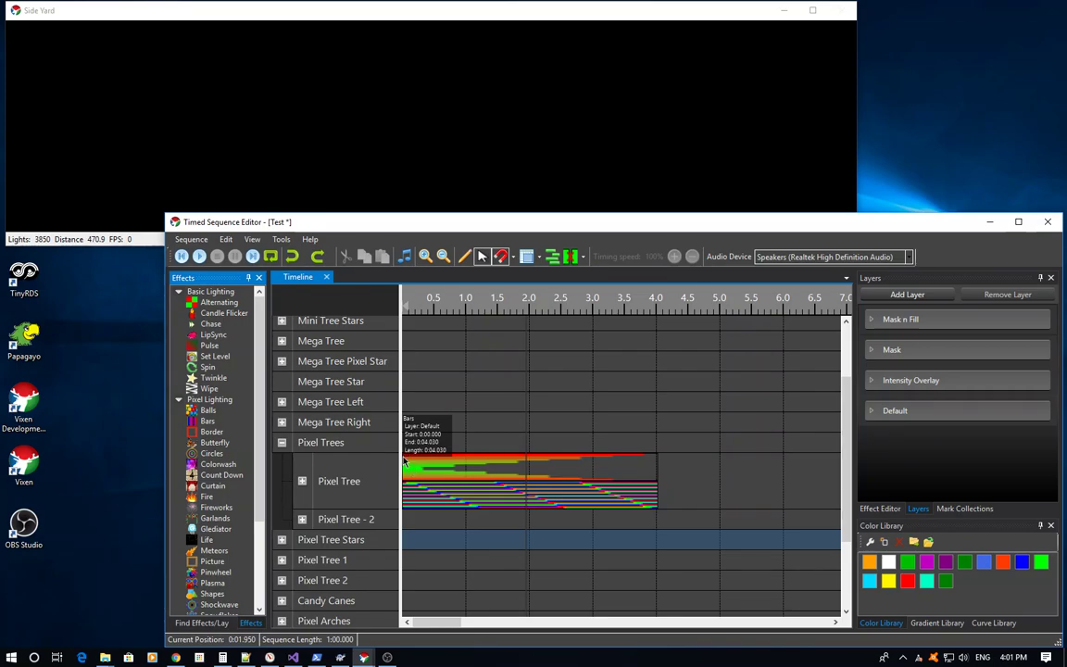
left_click_drag(526, 500, 657, 500)
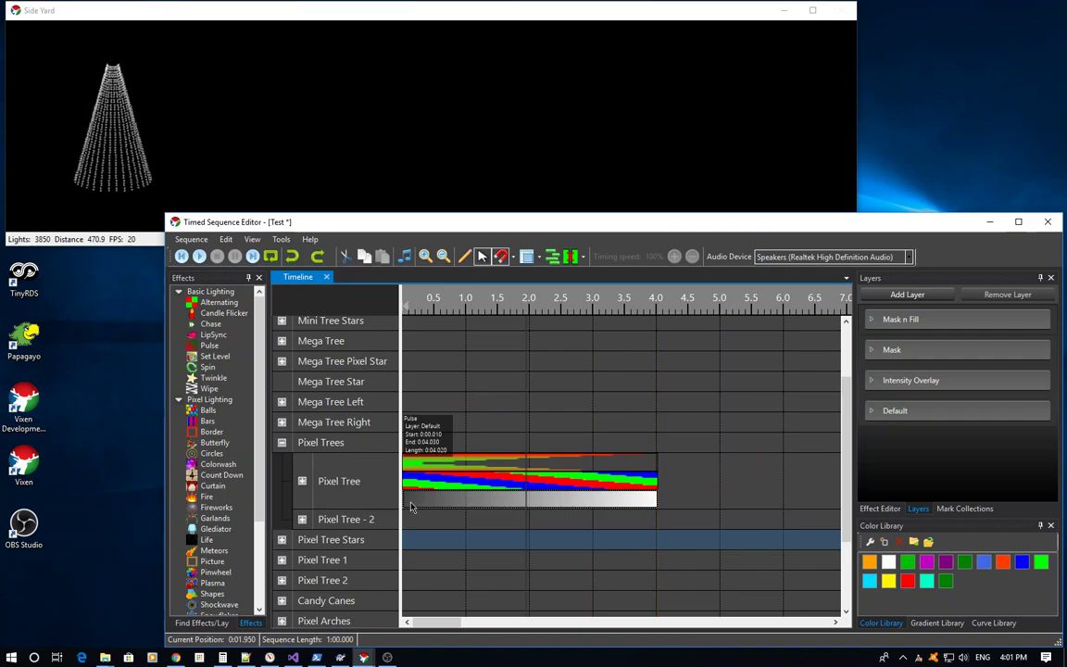
left_click_drag(412, 506, 407, 506)
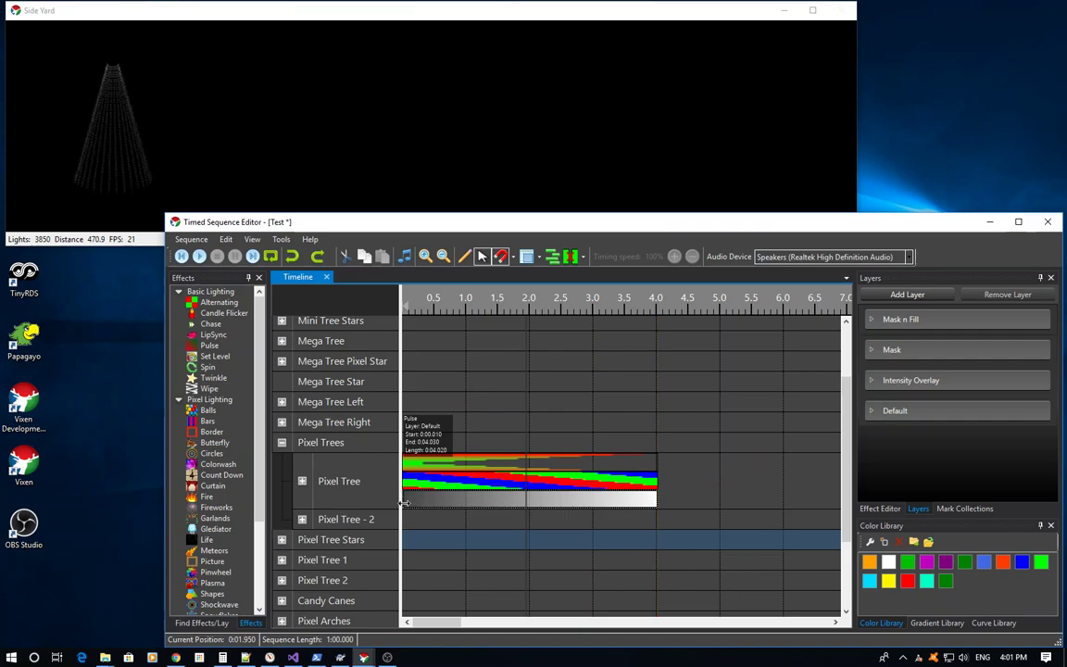
- Move the Pulse effect onto the Intensity Overlay layer
right_click(544, 503)
mouse_move(601, 520)
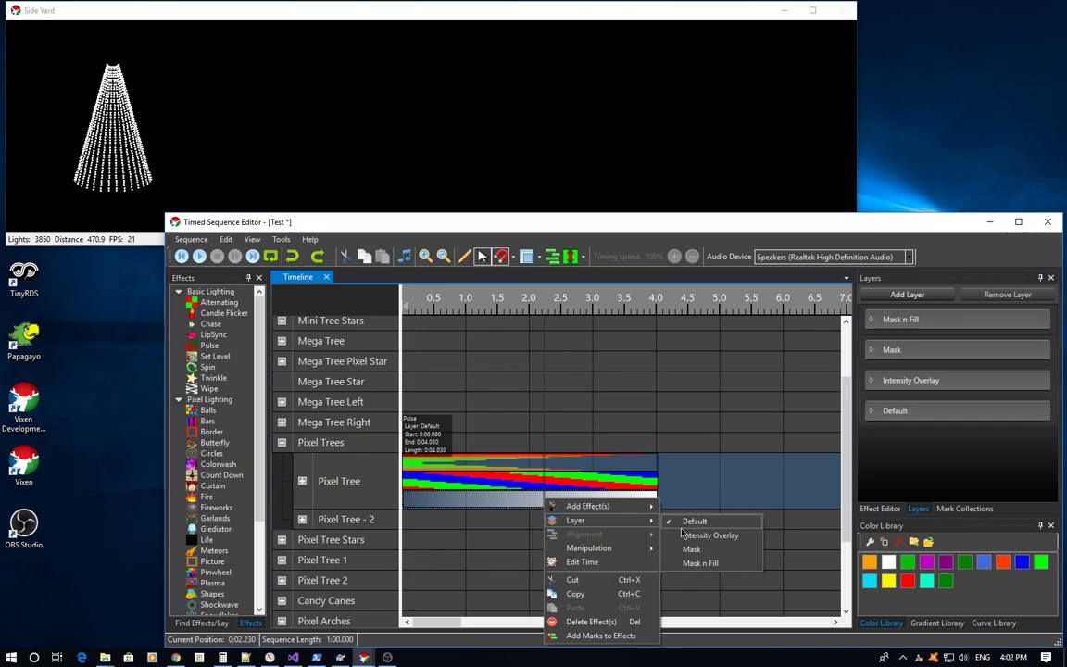
left_click(685, 535)
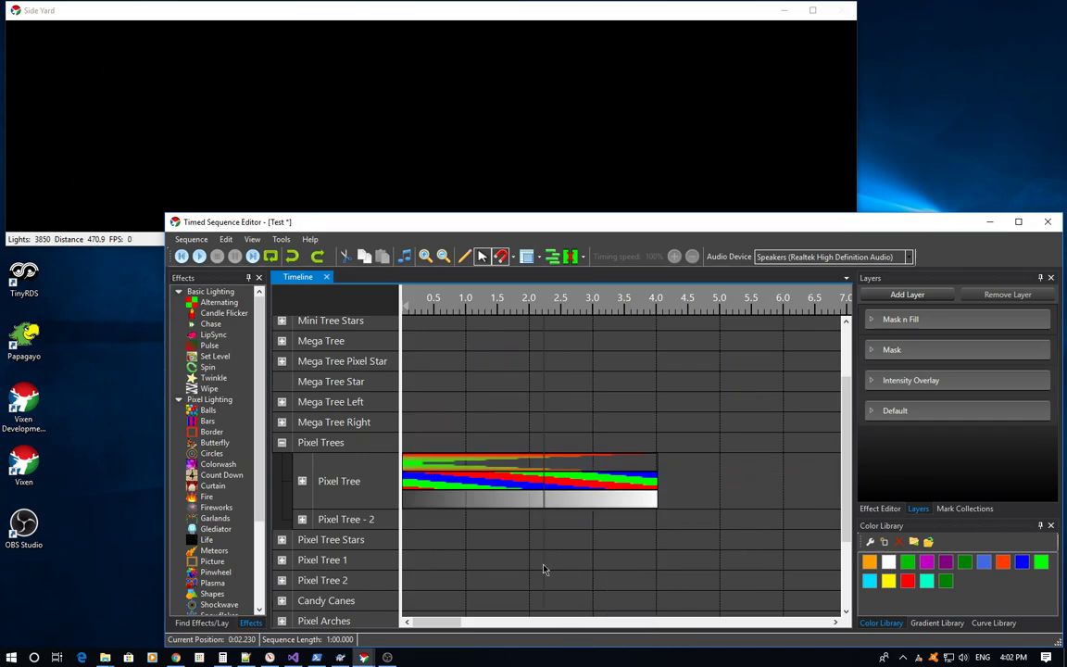
mouse_move(543, 565)
left_mouse_down()
mouse_move(524, 427)
mouse_move(536, 542)
left_mouse_up()
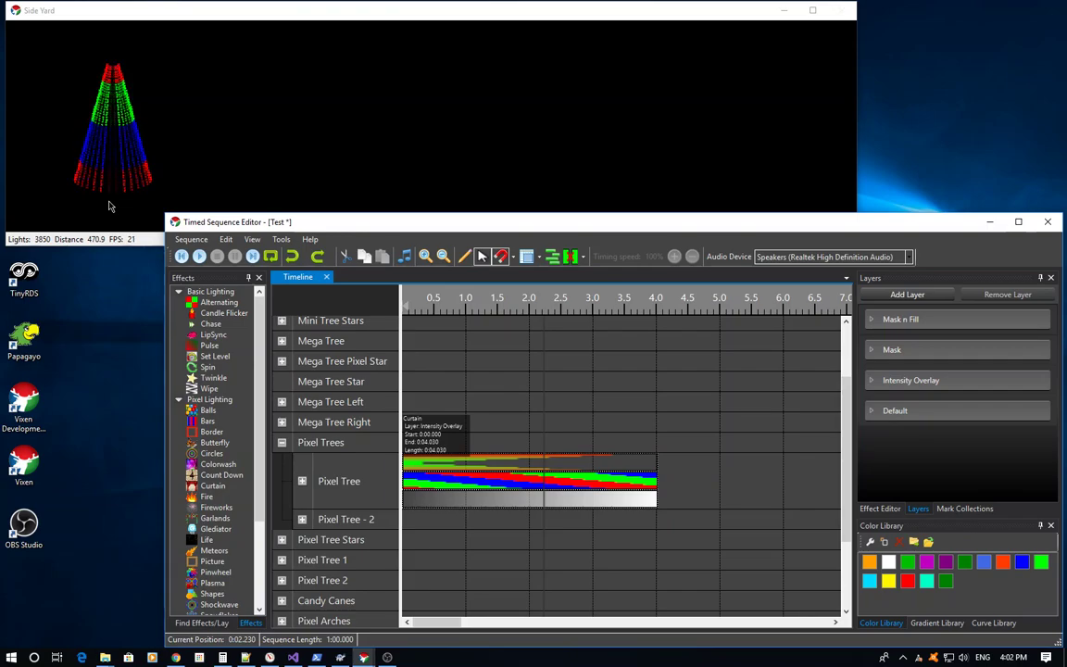
left_click(566, 453)
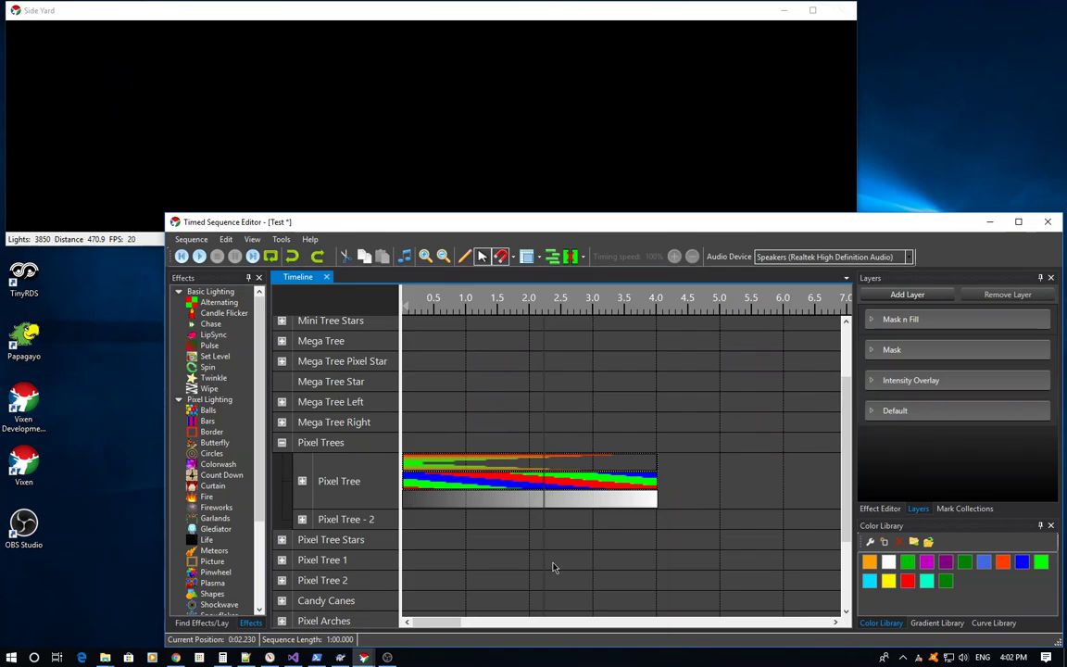
left_click(596, 544)
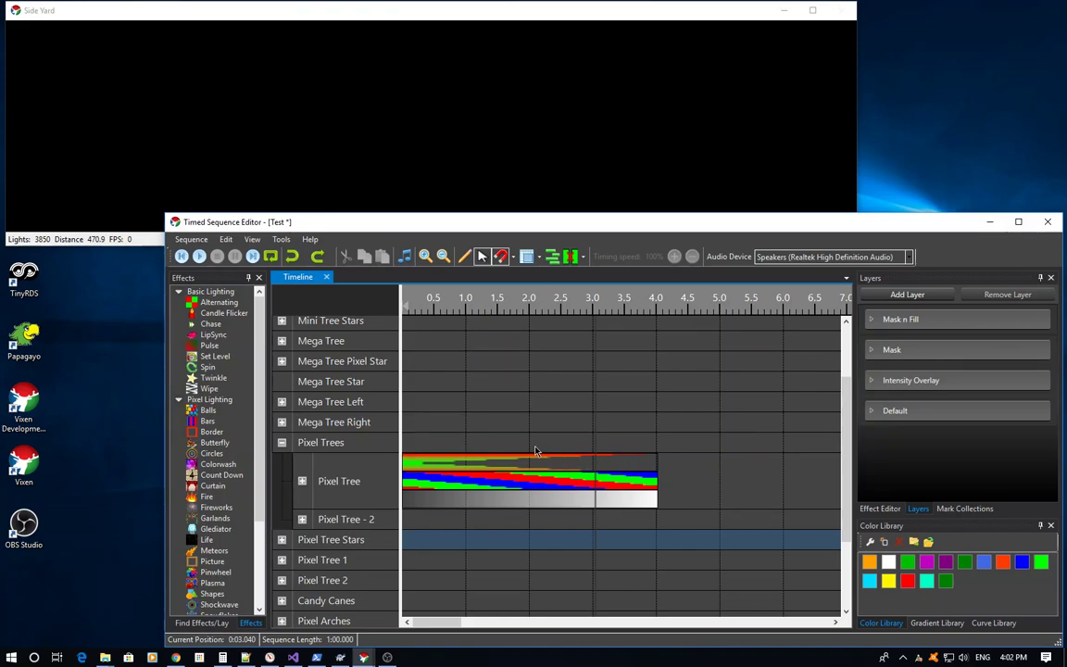
- Add a new layer and set its type to Intensity Overlay
left_click(610, 507)
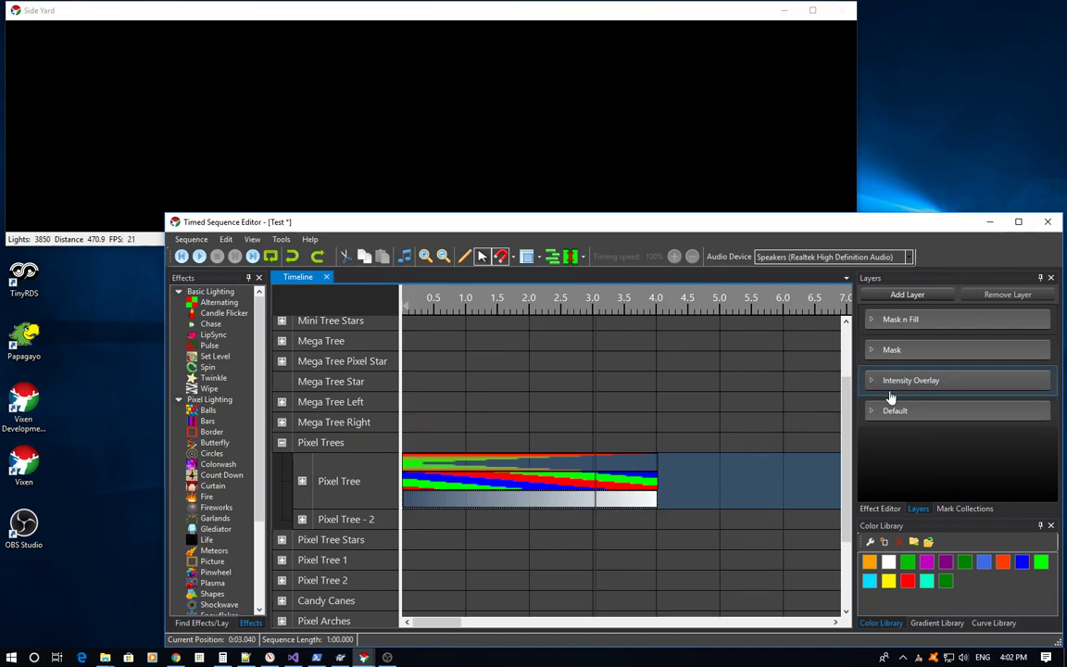
left_click(901, 296)
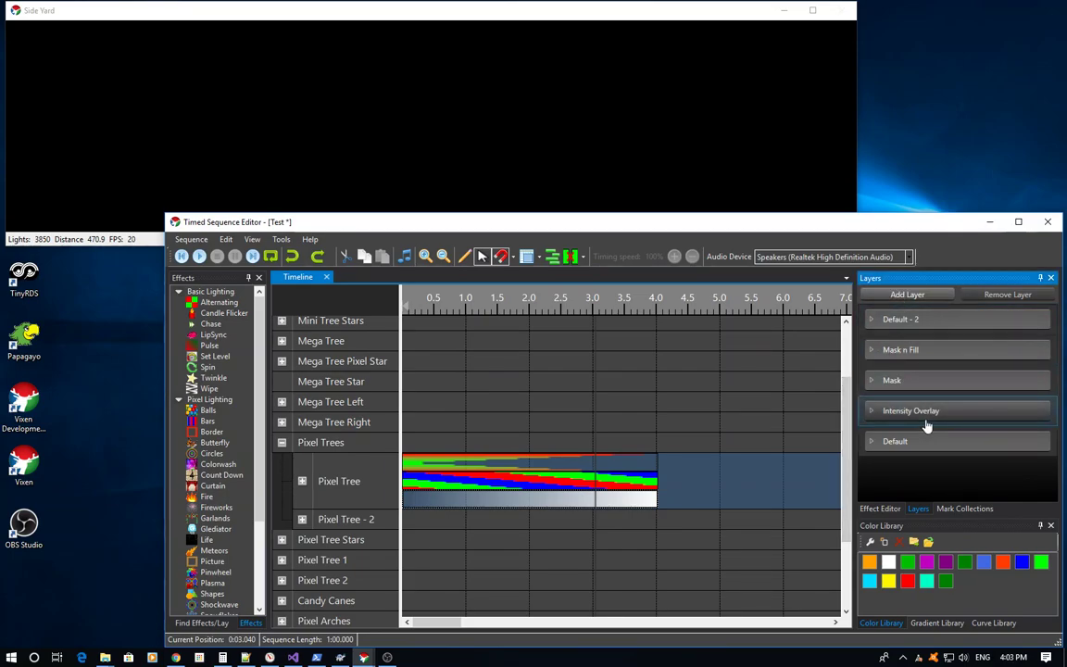
left_click(914, 319)
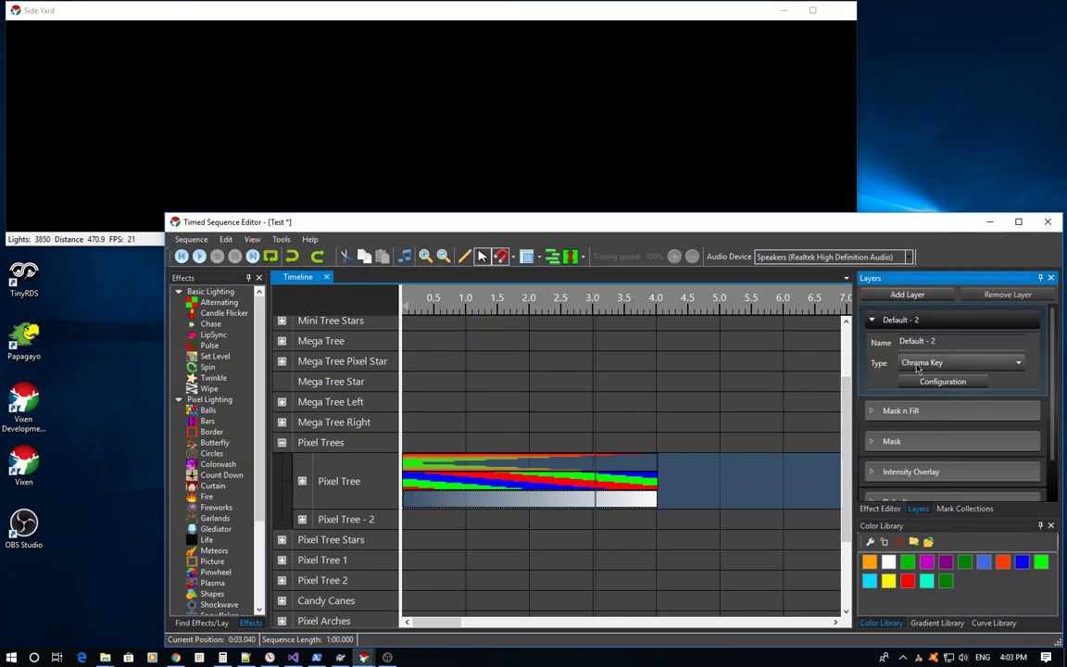
left_click(921, 362)
left_click(927, 391)
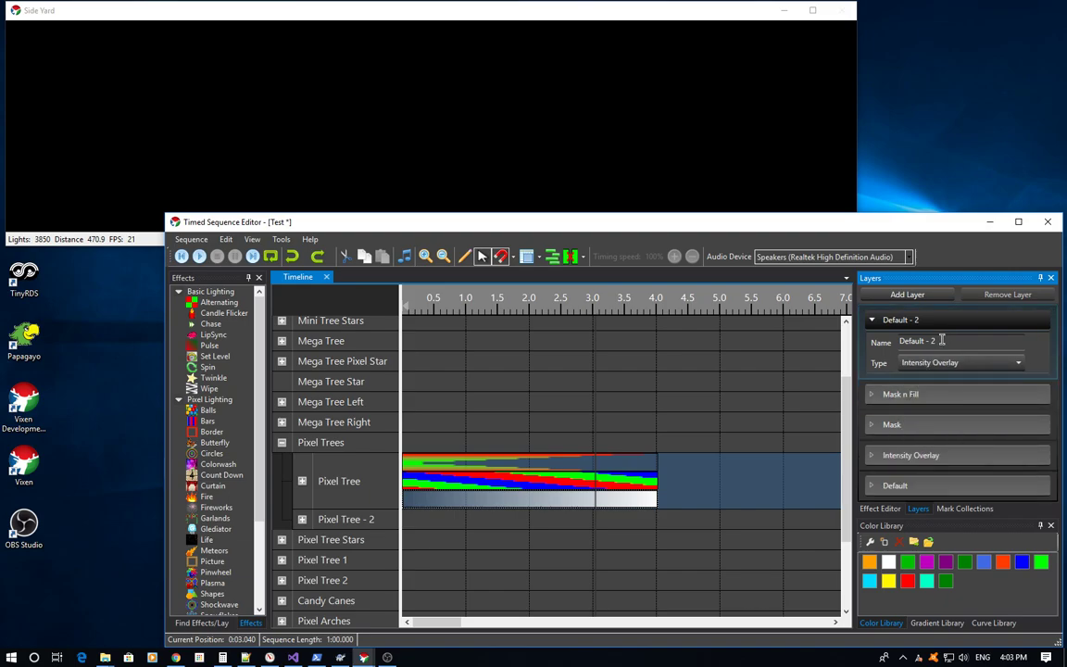
- Rename the new layer 'Effect Brightness' and place it between Mask and Intensity Overlay
triple_click(908, 342)
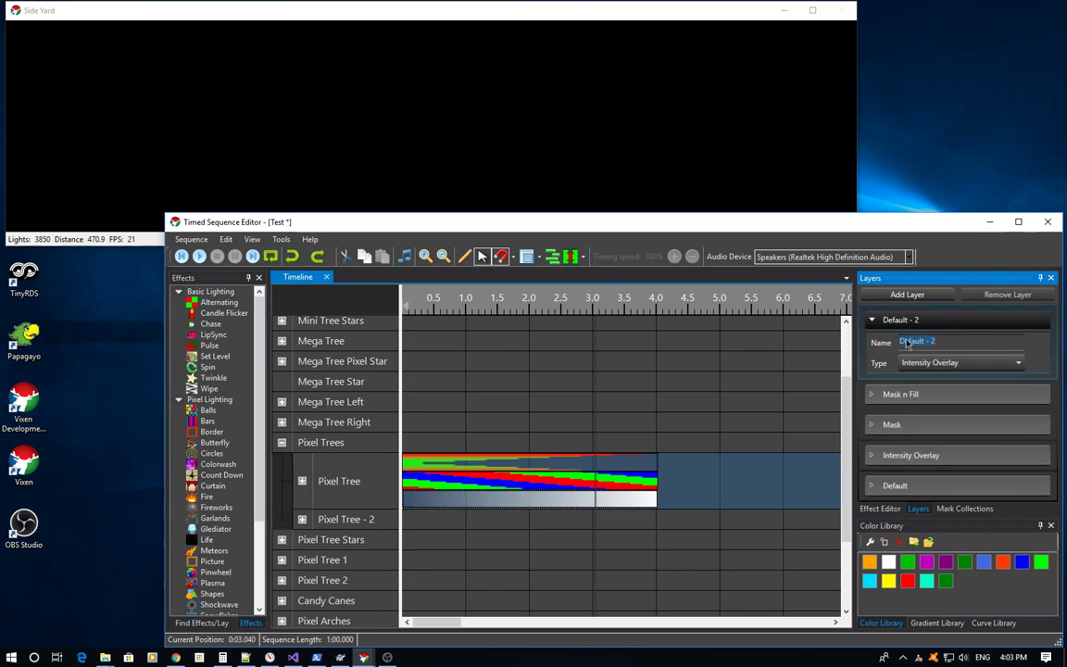
type("Effect Brightness")
key("Return")
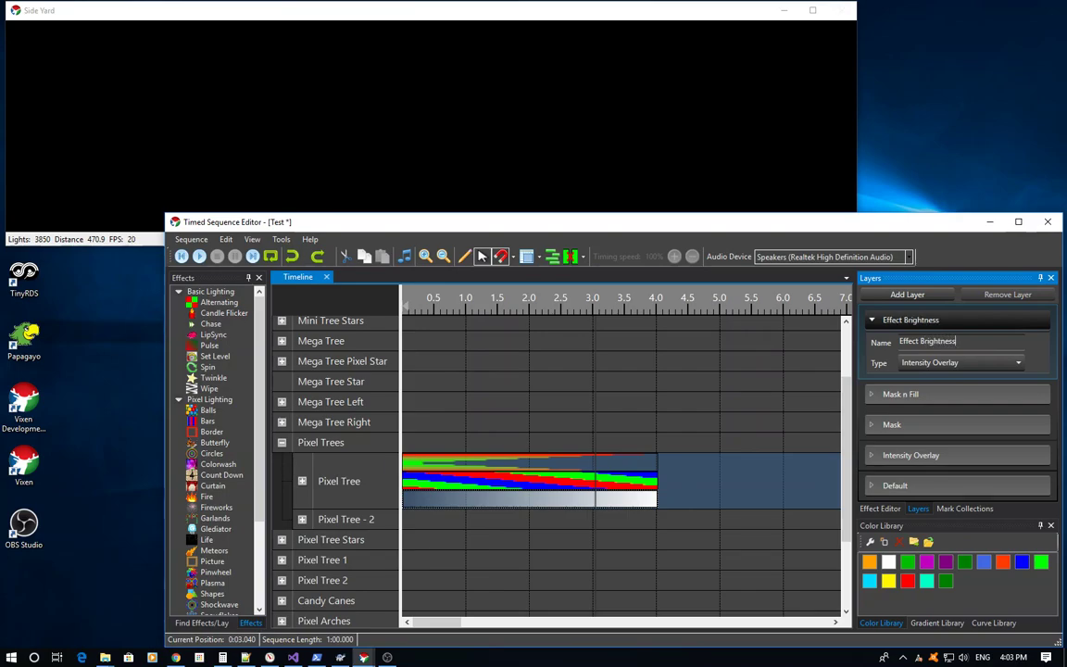
left_click(871, 321)
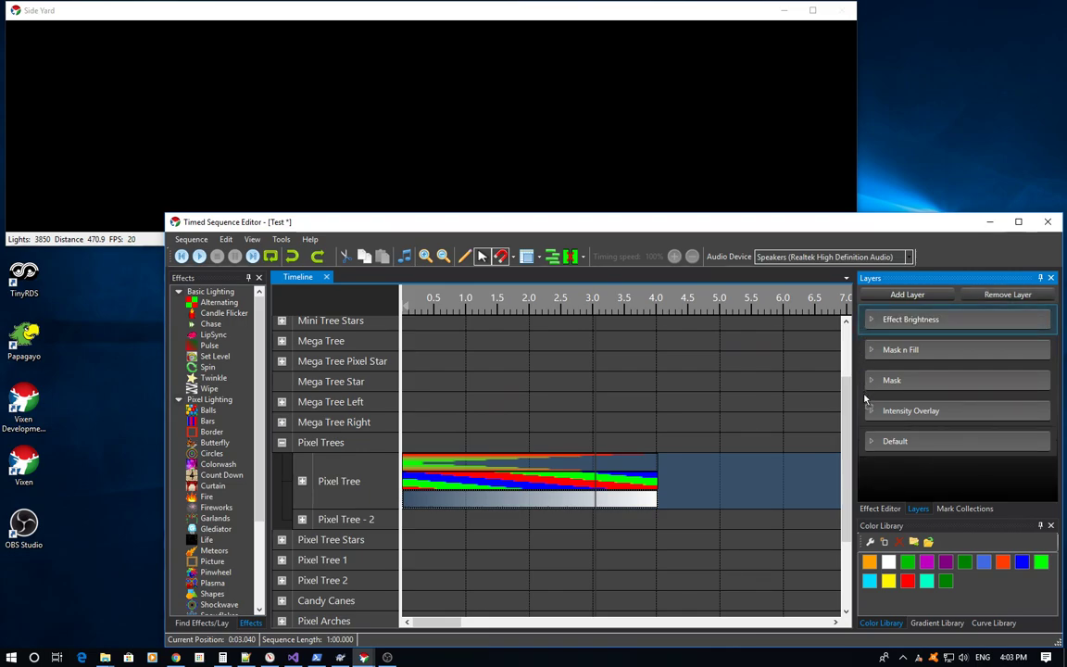
left_click_drag(866, 399, 867, 399)
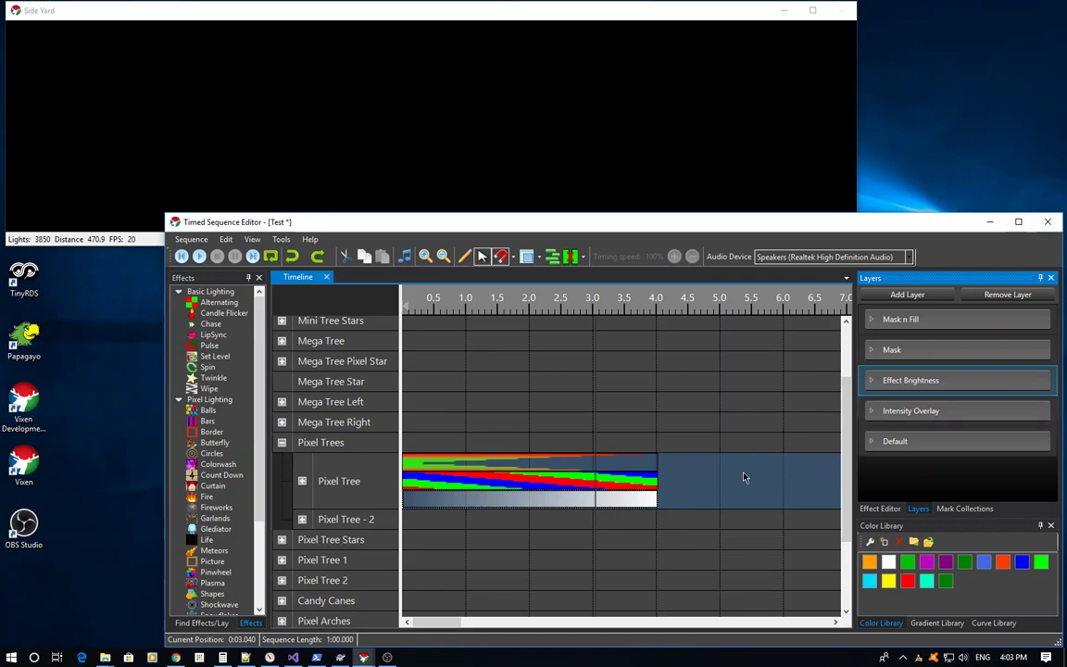
- Assign the Pixel Tree's Curtain effect to the Effect Brightness layer, keeping its 0–4.03 s span
left_click(639, 507)
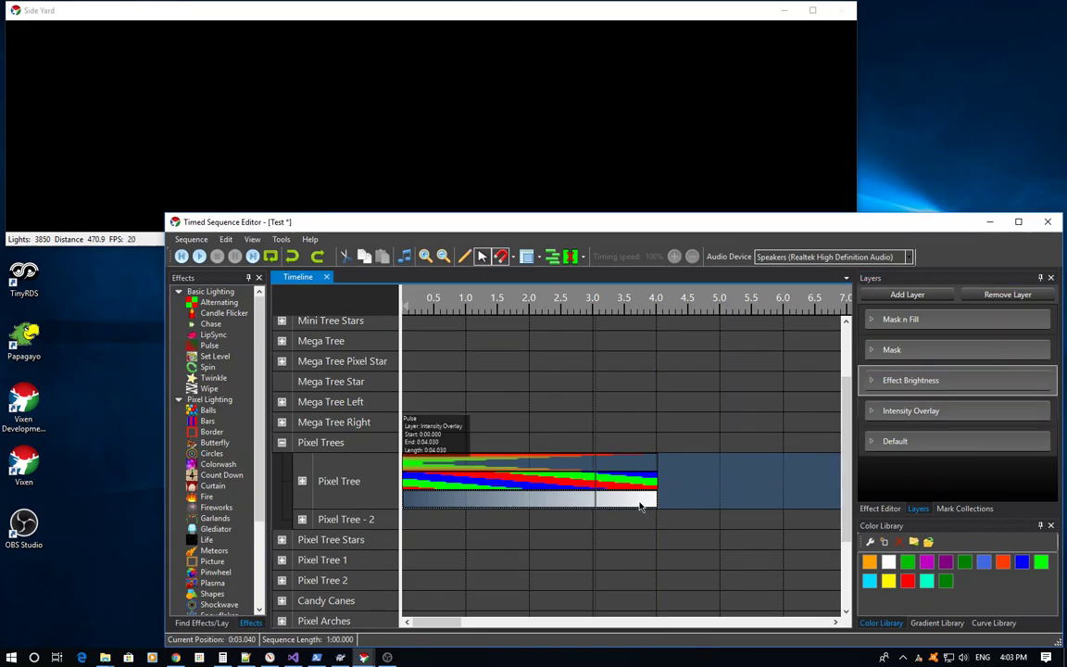
left_click(862, 455)
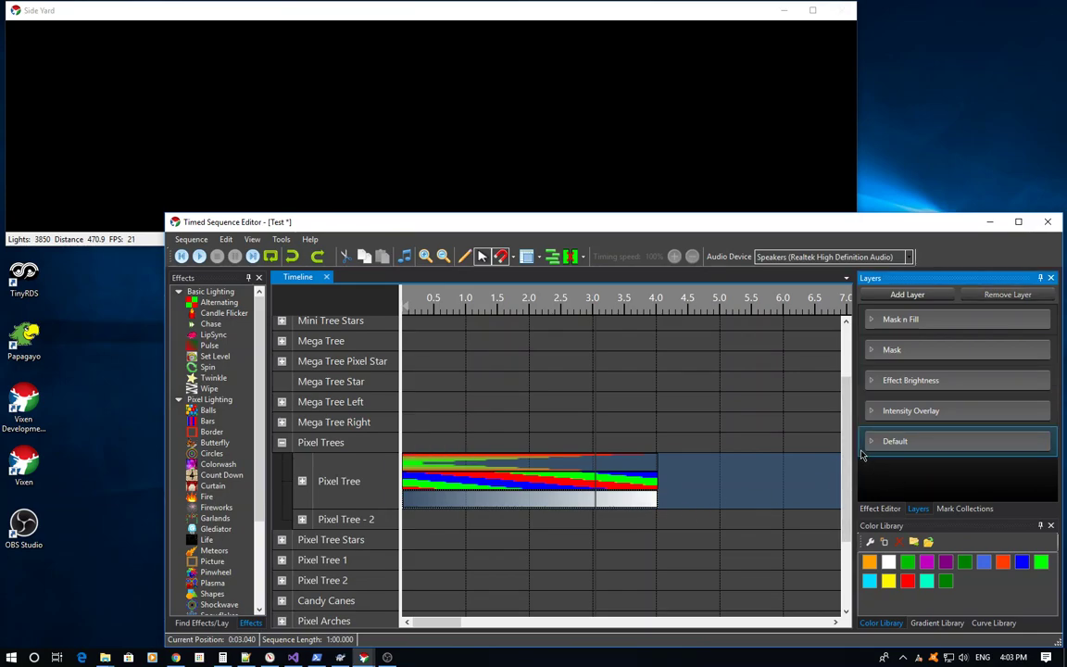
left_click(609, 506)
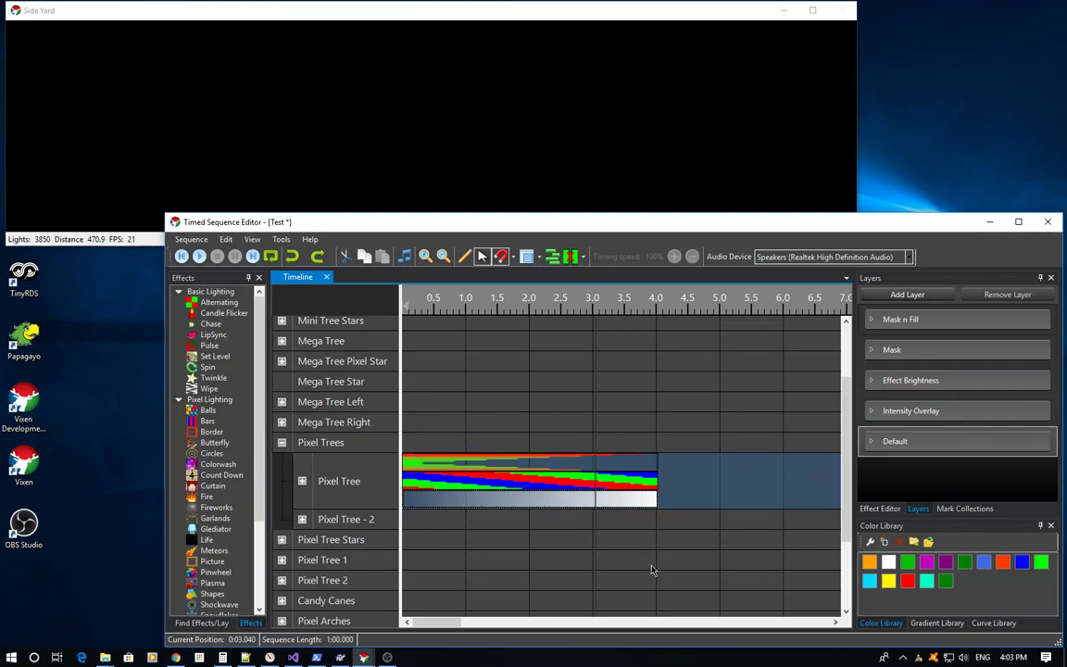
right_click(621, 467)
mouse_move(678, 486)
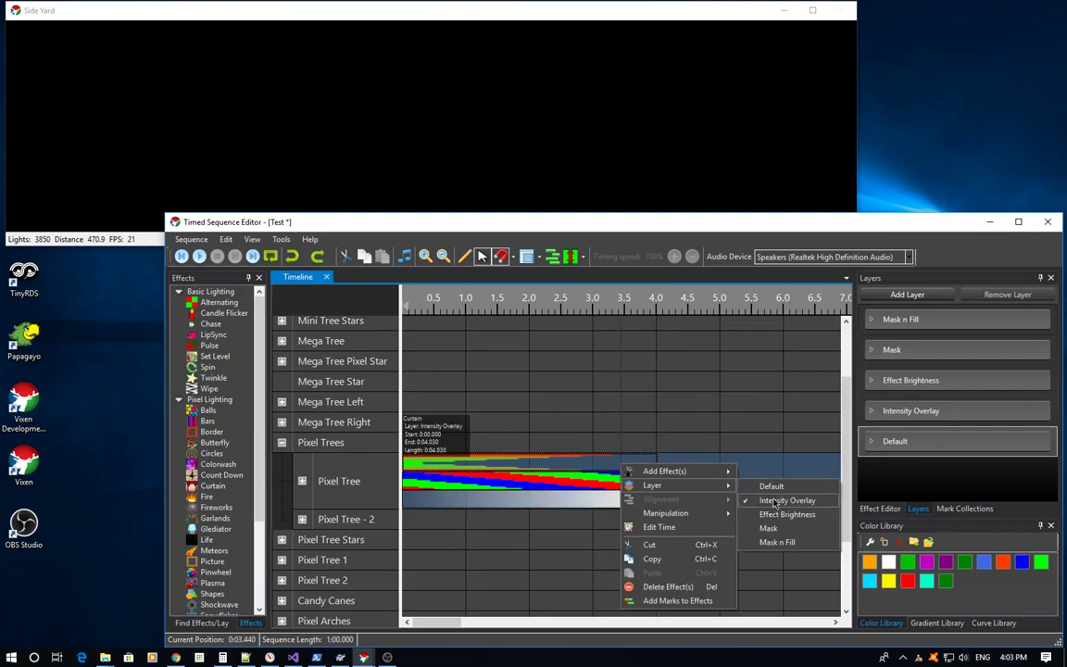
left_click(769, 511)
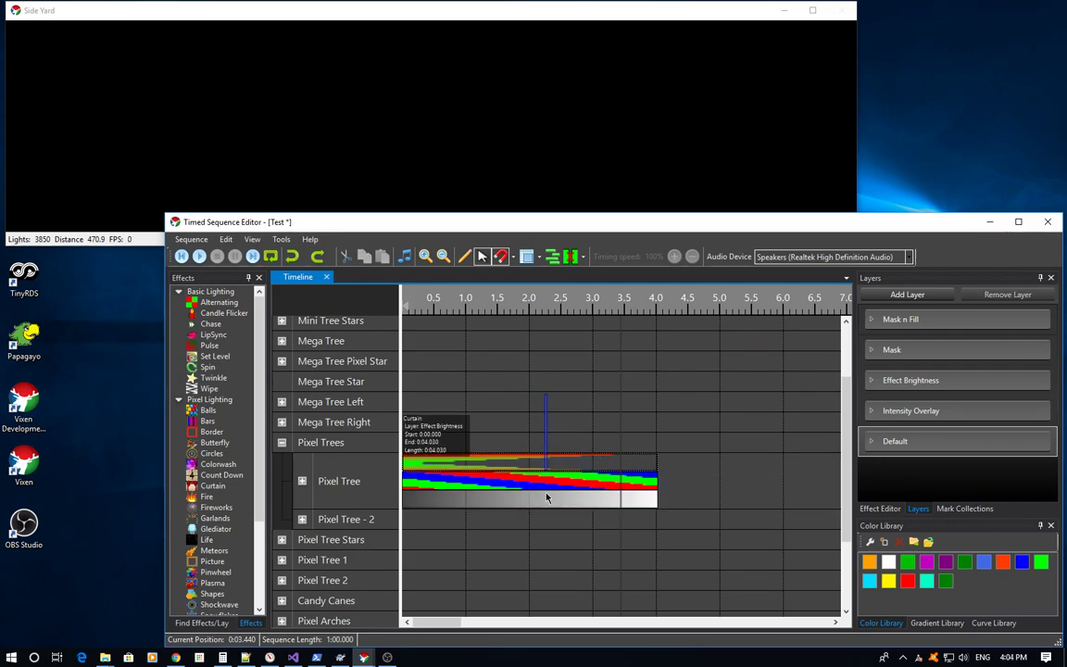
left_click_drag(547, 538, 579, 540)
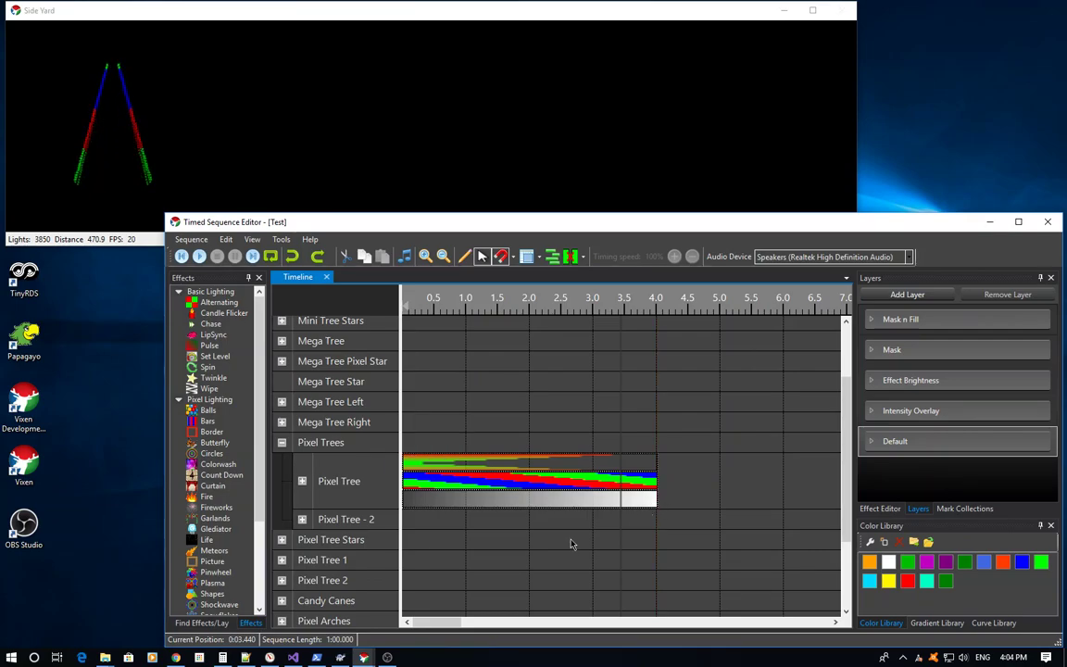
- Stop playback and lengthen the Pulse fade to end at 6 s
left_click(571, 543)
left_click(648, 500)
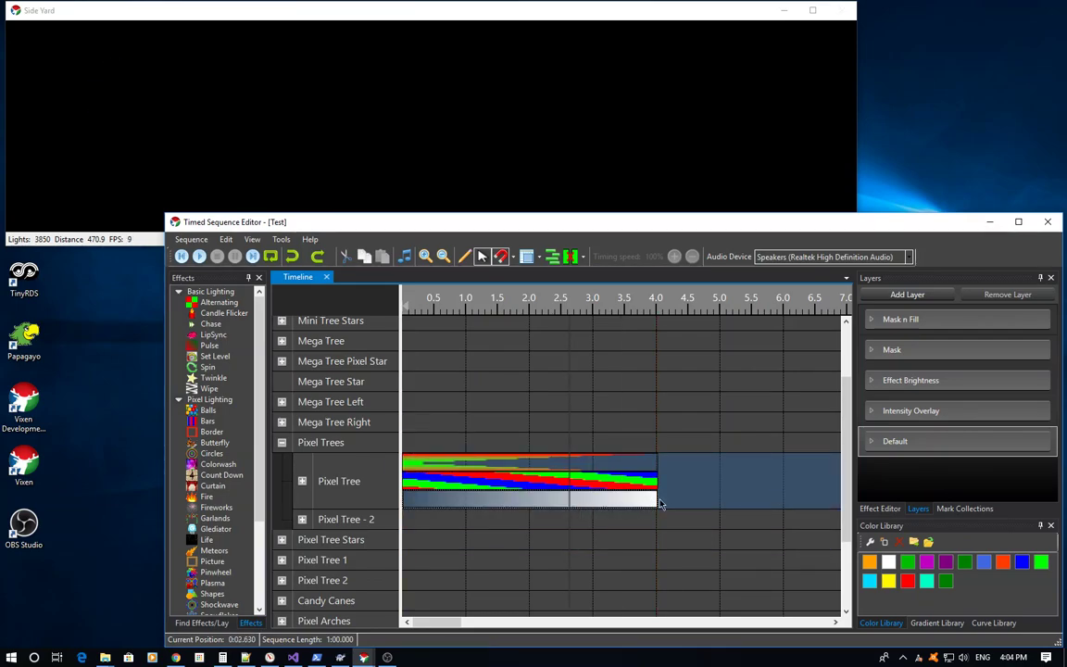
left_click_drag(655, 500, 787, 500)
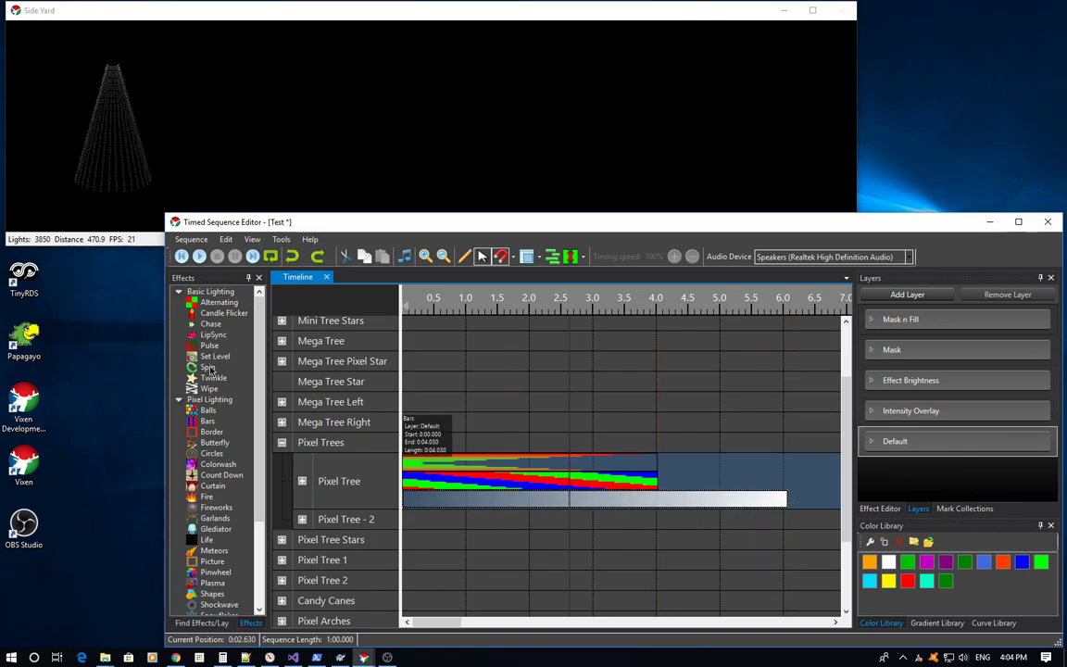
- Add a red Set Level effect on Pixel Tree from 4 to 6 s
left_click_drag(212, 362, 706, 463)
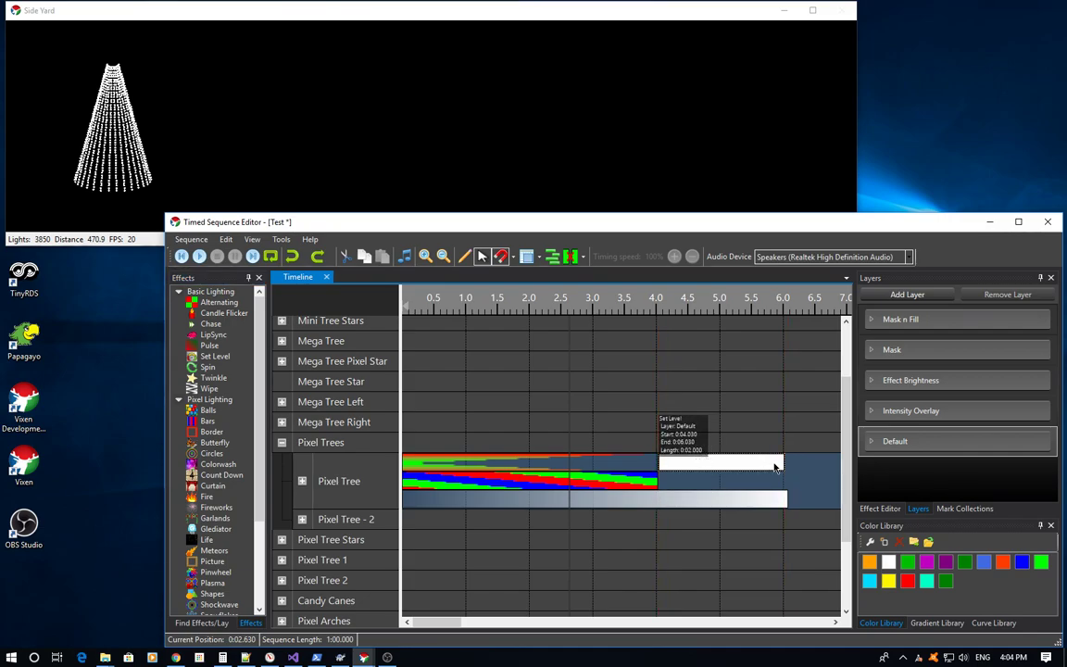
left_click_drag(781, 460, 758, 465)
left_click(904, 523)
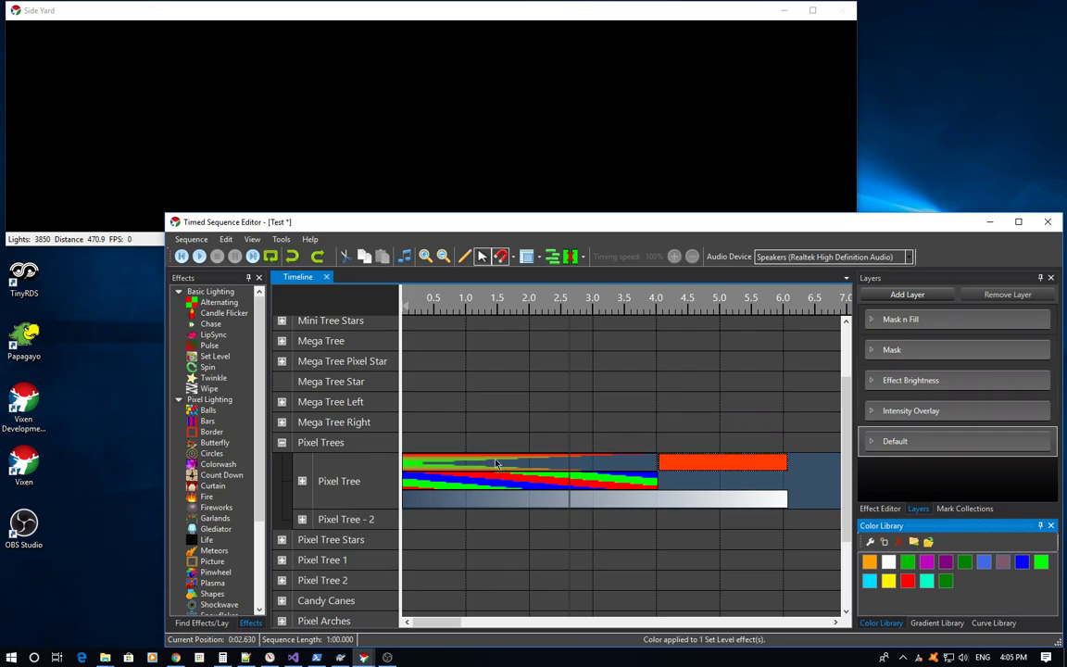
left_click_drag(466, 382, 716, 538)
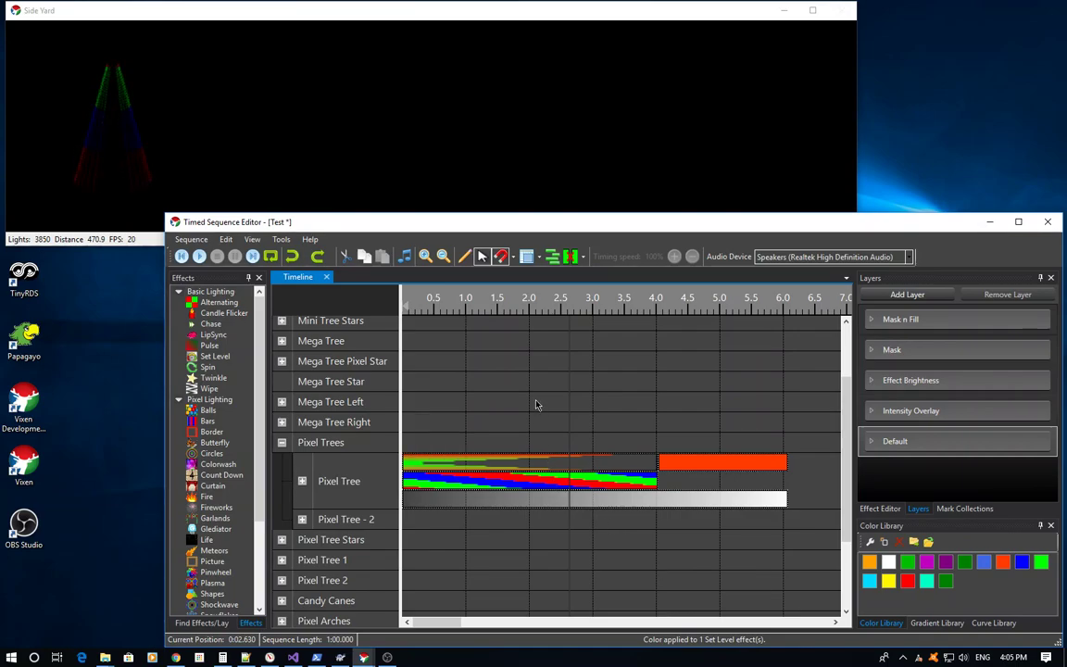
- Stretch the Pulse fade to about 7.8 s, undoing a mis-stretch, then select the Curtain effect
left_click_drag(536, 403, 740, 559)
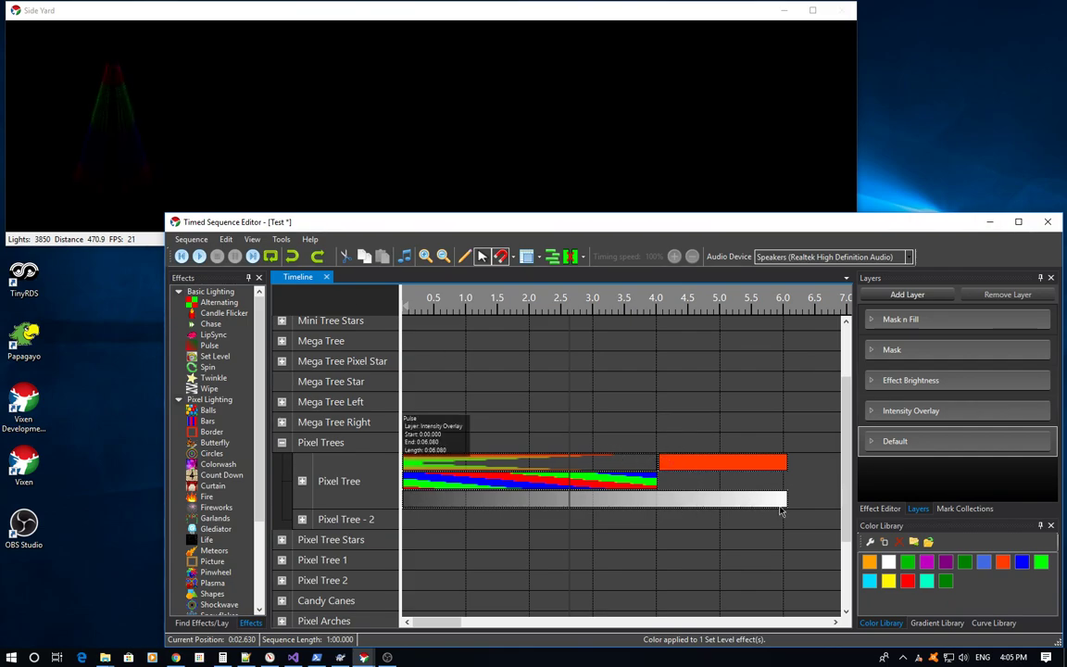
left_click_drag(784, 503, 714, 496)
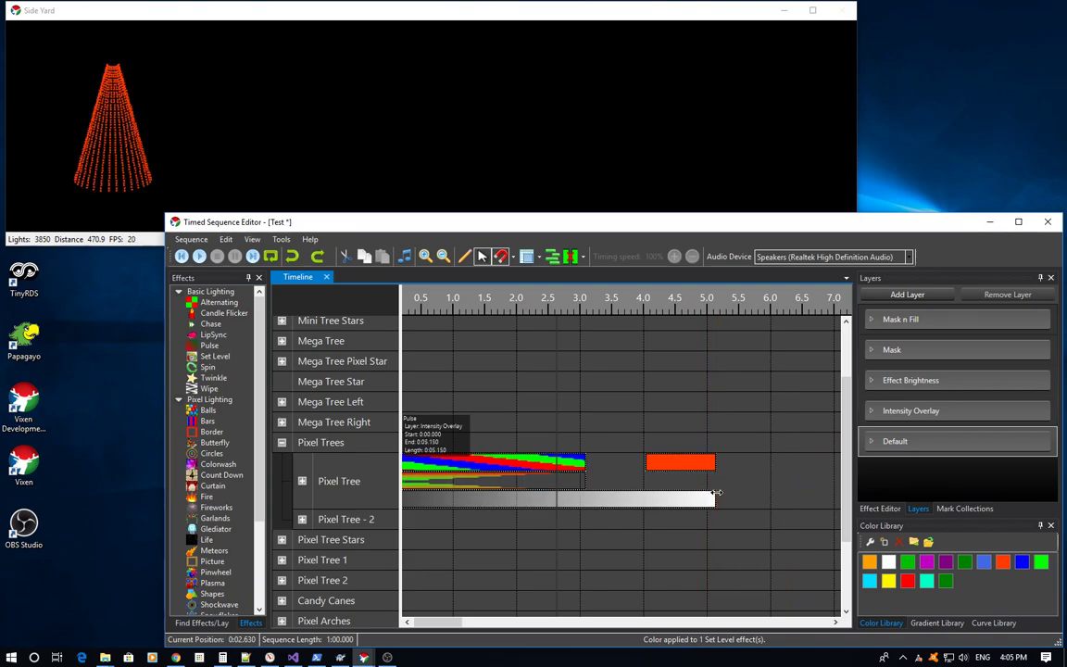
key("ctrl+z")
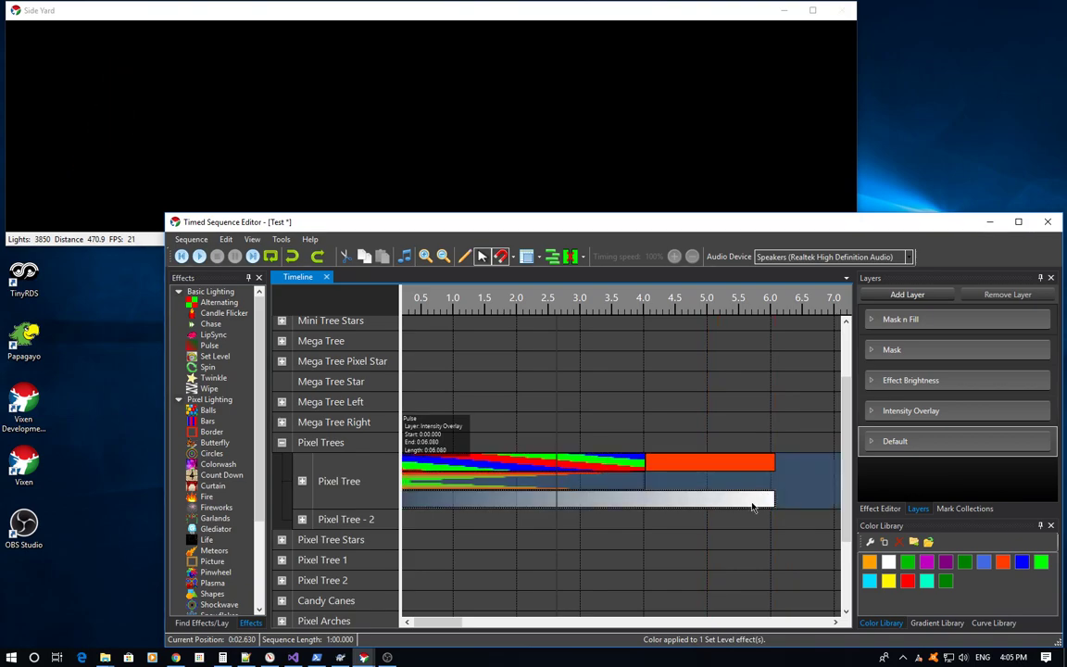
left_click_drag(776, 498, 826, 497)
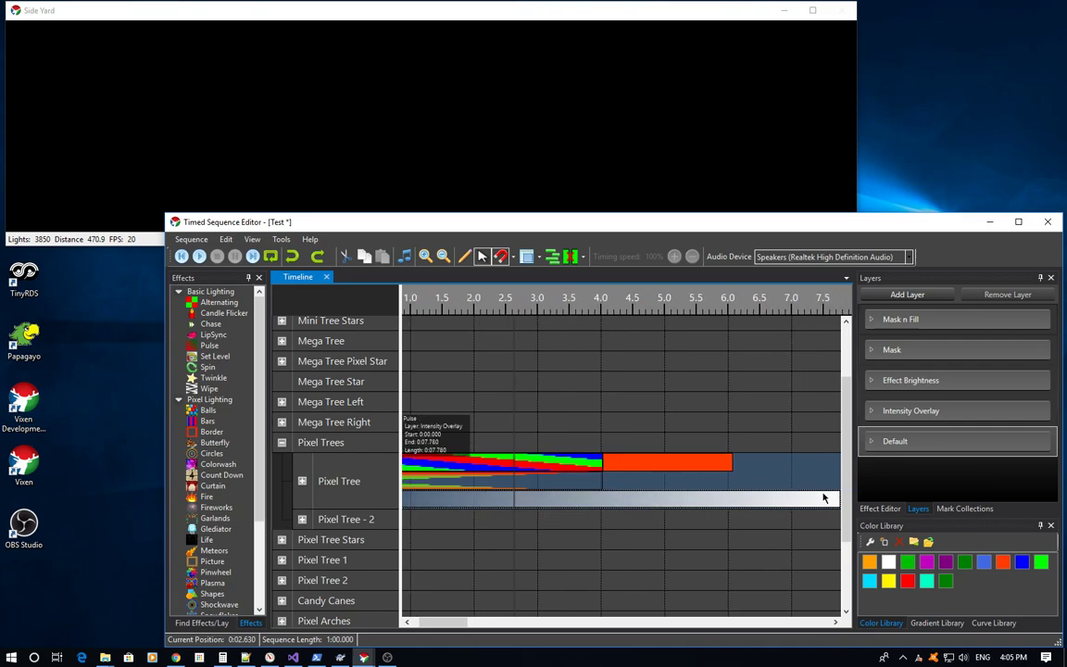
left_click_drag(476, 370, 642, 543)
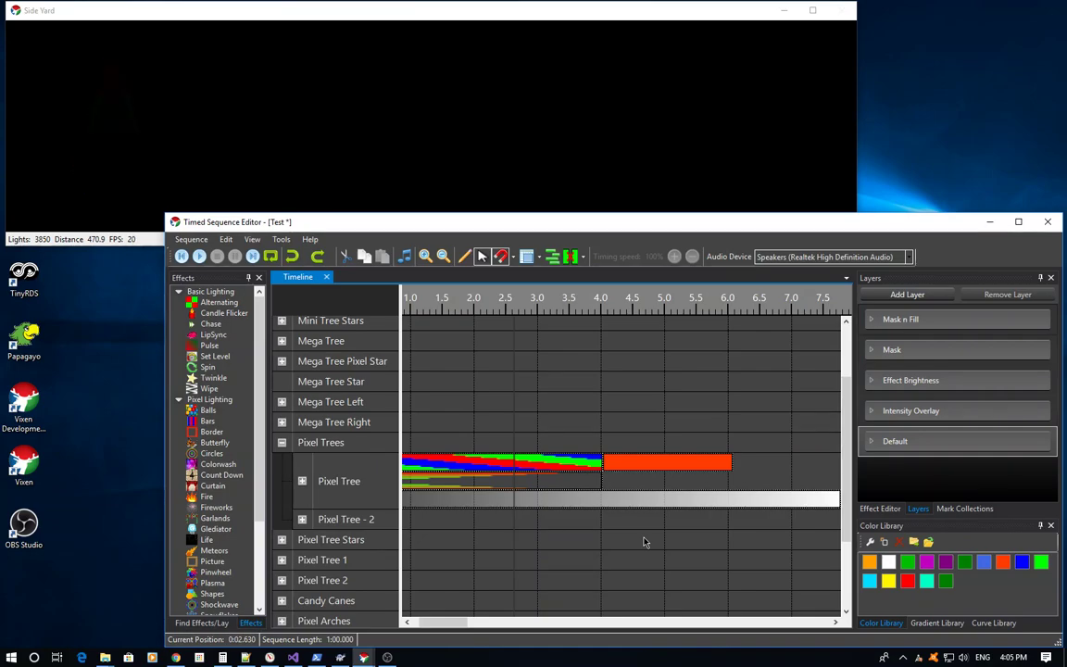
scroll(407, 565, "left", 1)
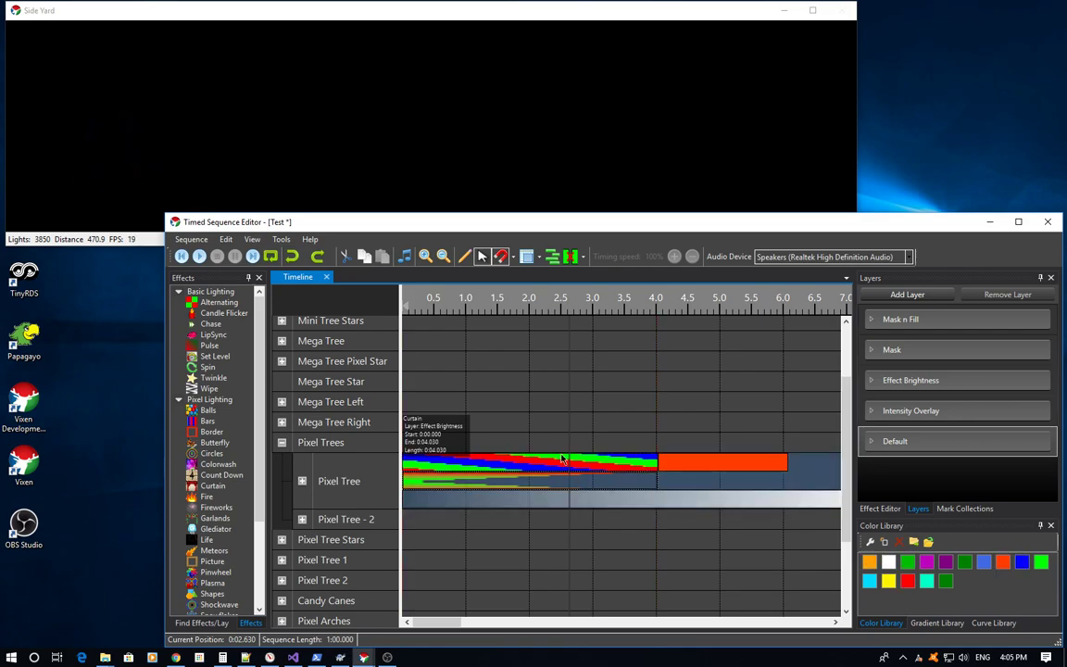
left_click(556, 485)
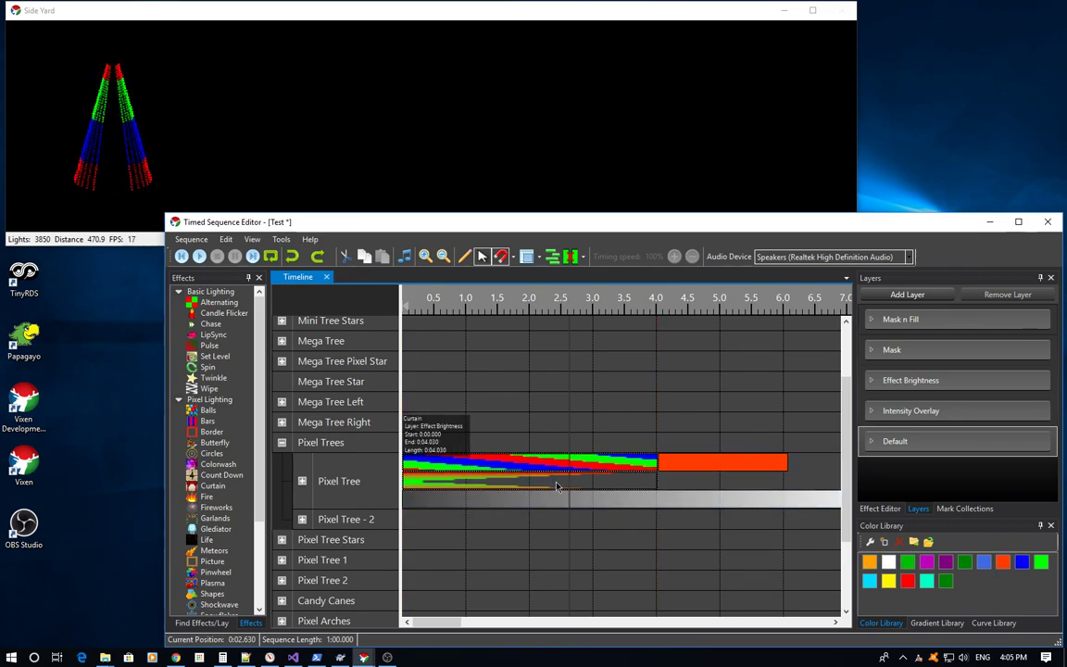